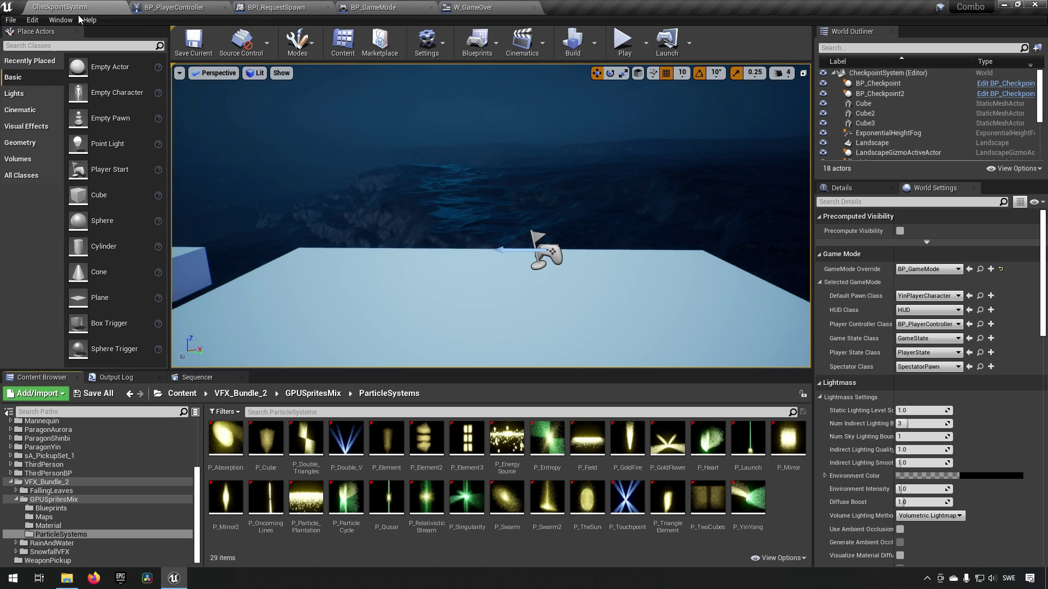
# Step: Search the plugins for "niagara" and enable the beta Cascade To Niagara Converter plugin
pyautogui.click(32, 19)
pyautogui.click(74, 187)
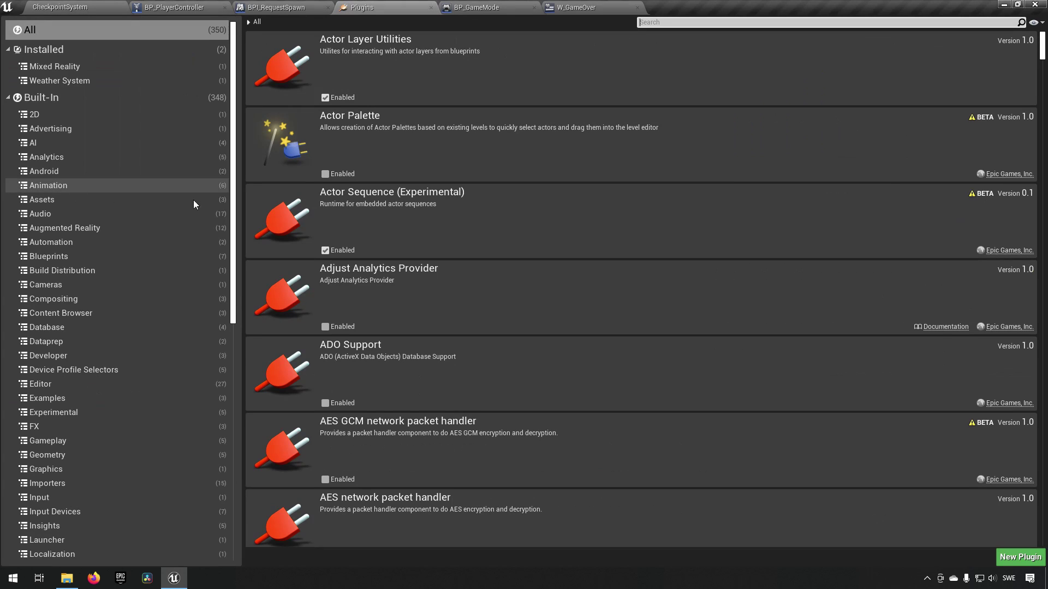
pyautogui.click(759, 22)
pyautogui.write('niagara')
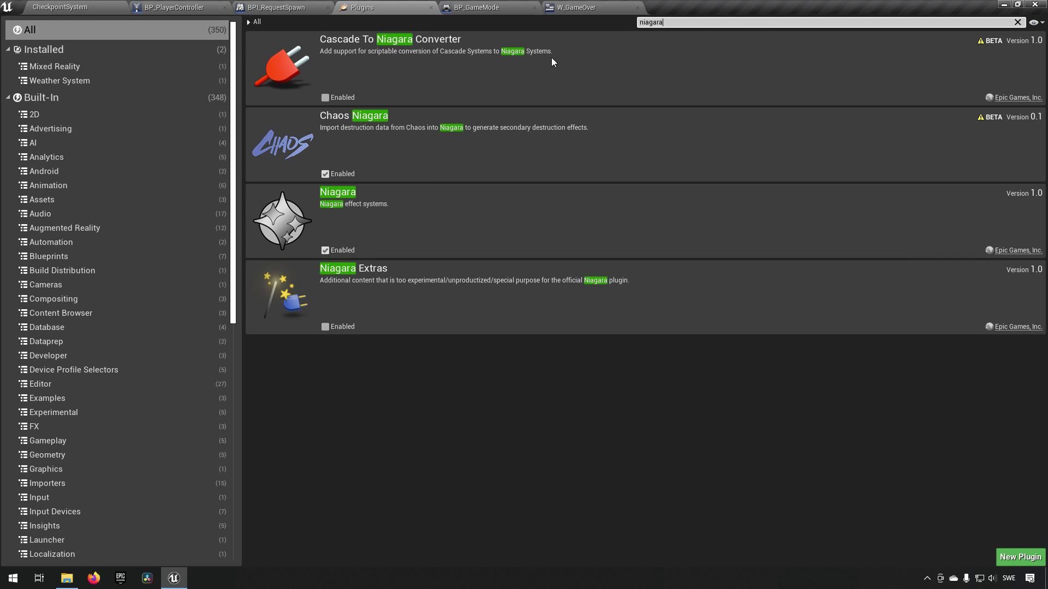
pyautogui.click(325, 97)
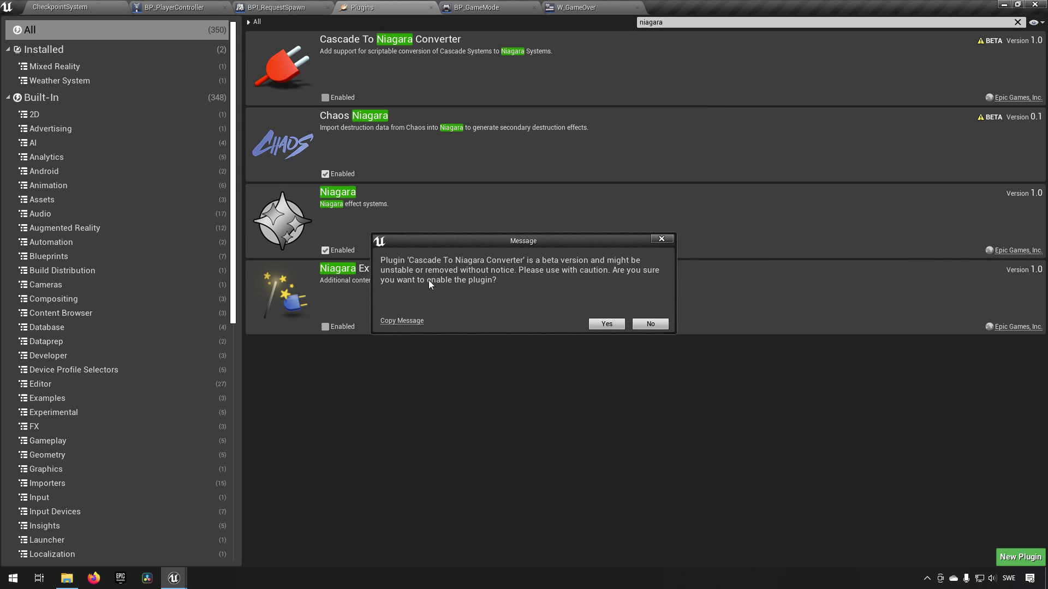
pyautogui.click(607, 324)
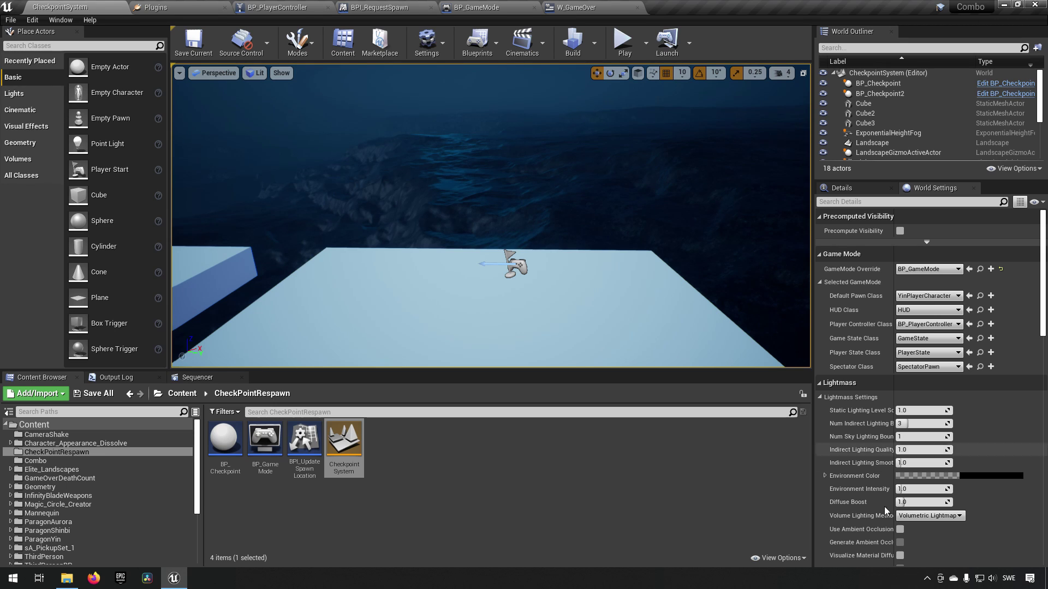
# Step: Open the ParticleSystems folder inside VFX_Bundle_2 > GPUSpritesMix in the project content
pyautogui.scroll(-5, 54, 518)
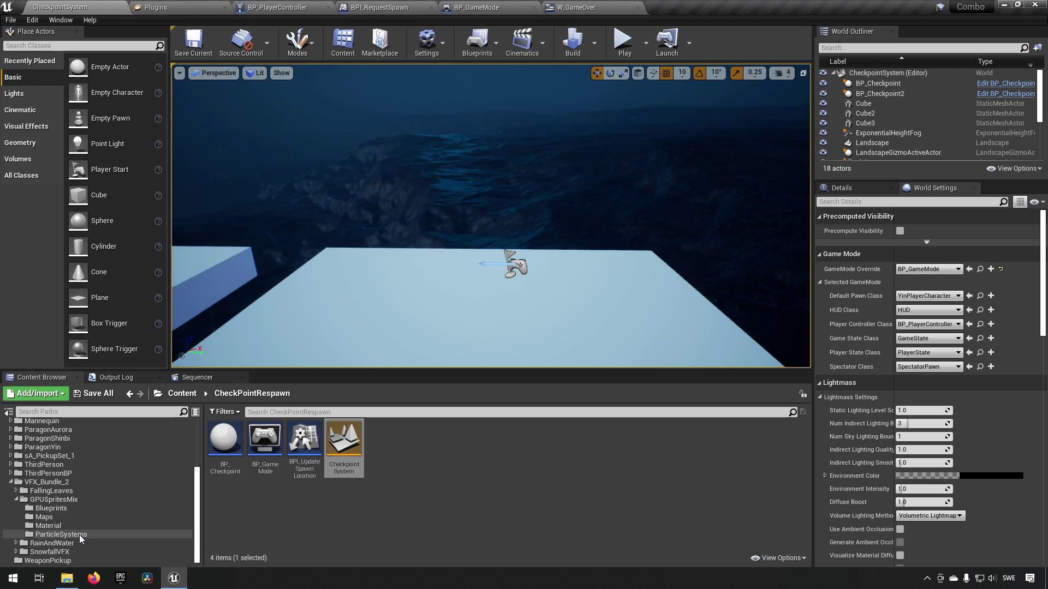
pyautogui.click(76, 500)
pyautogui.doubleClick(343, 458)
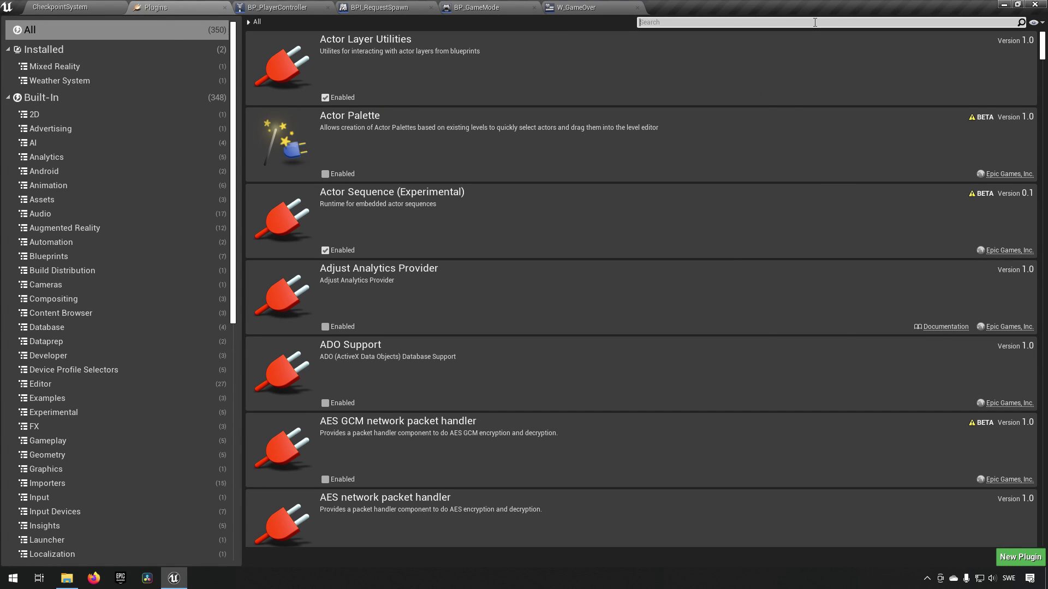
# Step: Search the plugins for "niagara" to check whether the Cascade To Niagara Converter is enabled, and close the plugin list
pyautogui.write('niagara')
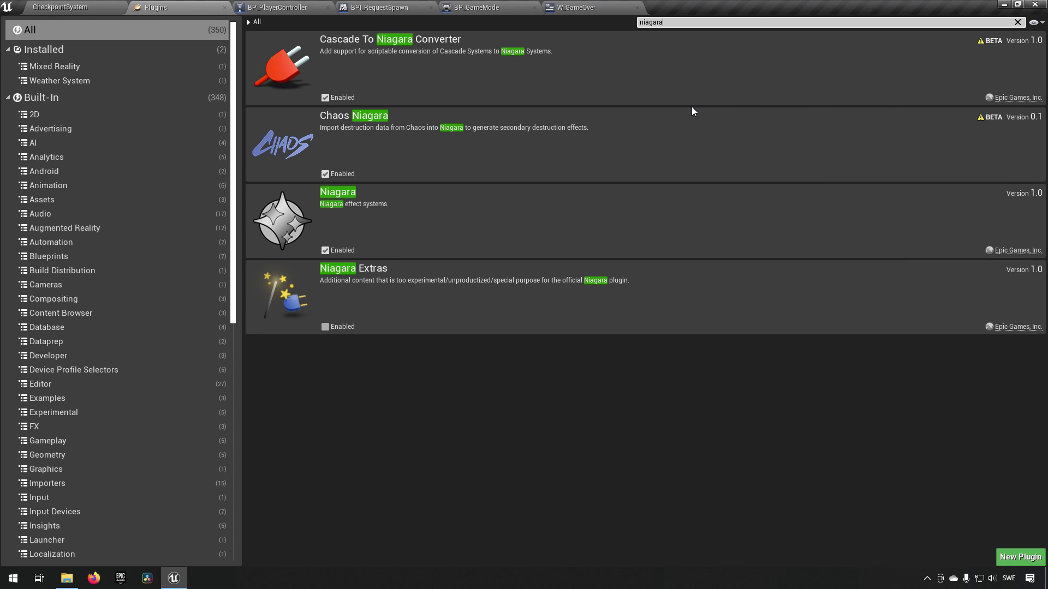
pyautogui.middleClick(152, 5)
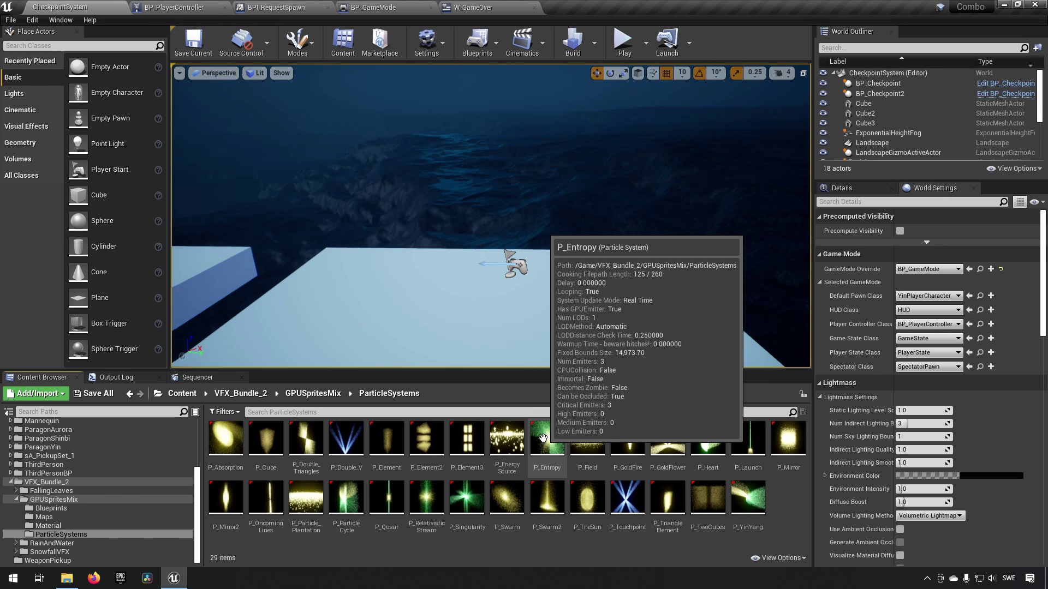
# Step: Place the P_Touchpoint particle system on the white platform in the level and deselect it
pyautogui.moveTo(578, 473)
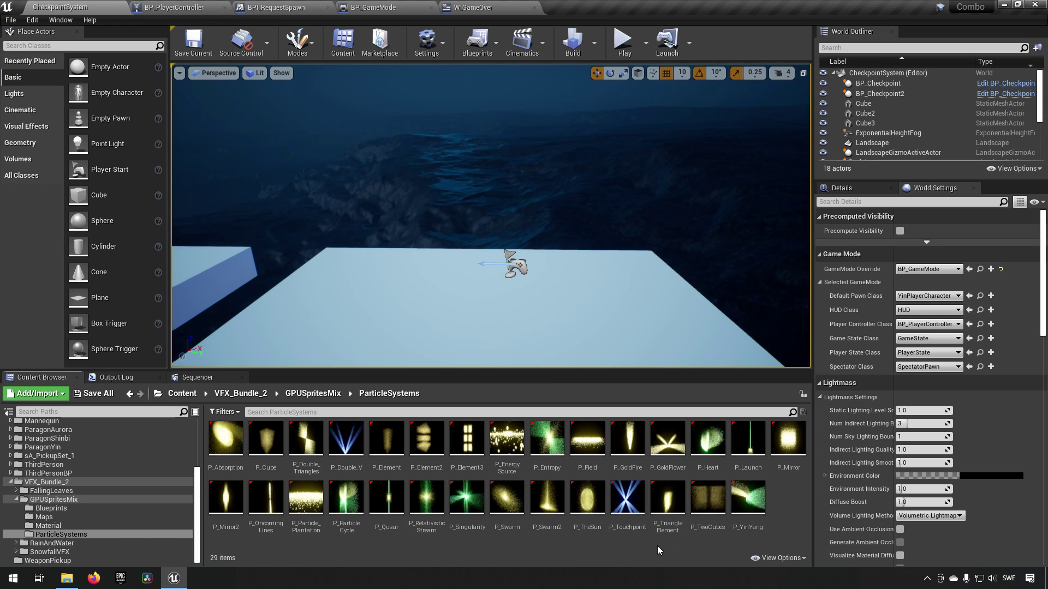
pyautogui.moveTo(630, 506)
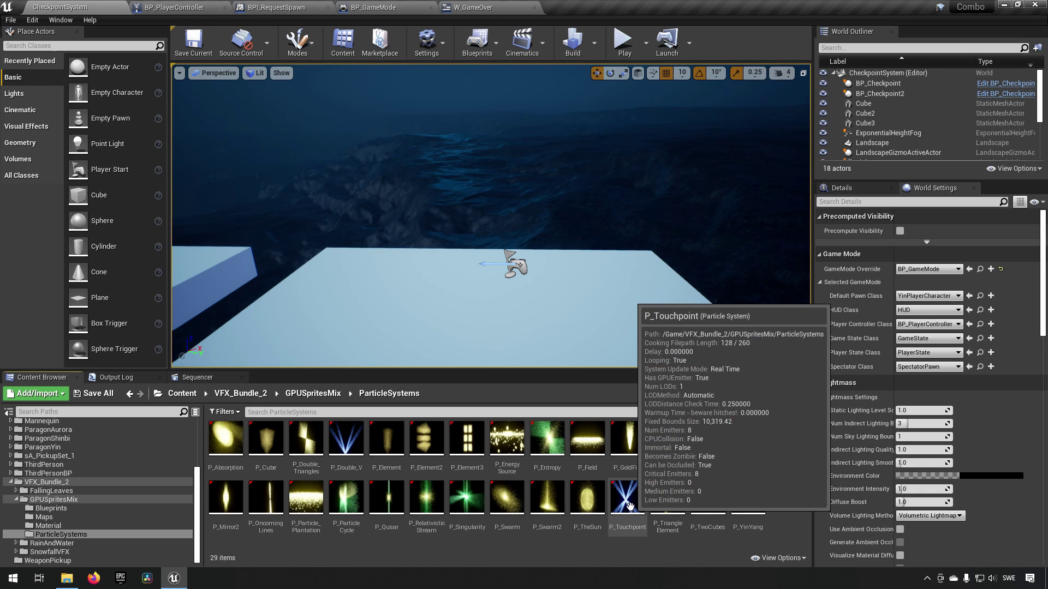
pyautogui.click(621, 485)
pyautogui.moveTo(621, 486); pyautogui.dragTo(386, 305)
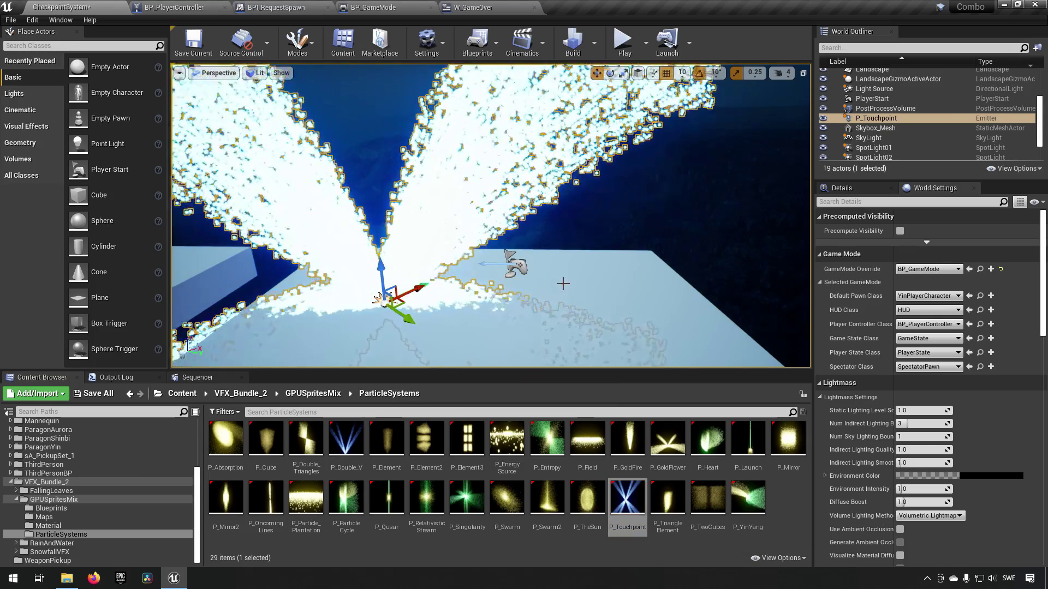
pyautogui.moveTo(386, 303); pyautogui.dragTo(461, 183, button='right')
pyautogui.click(453, 161)
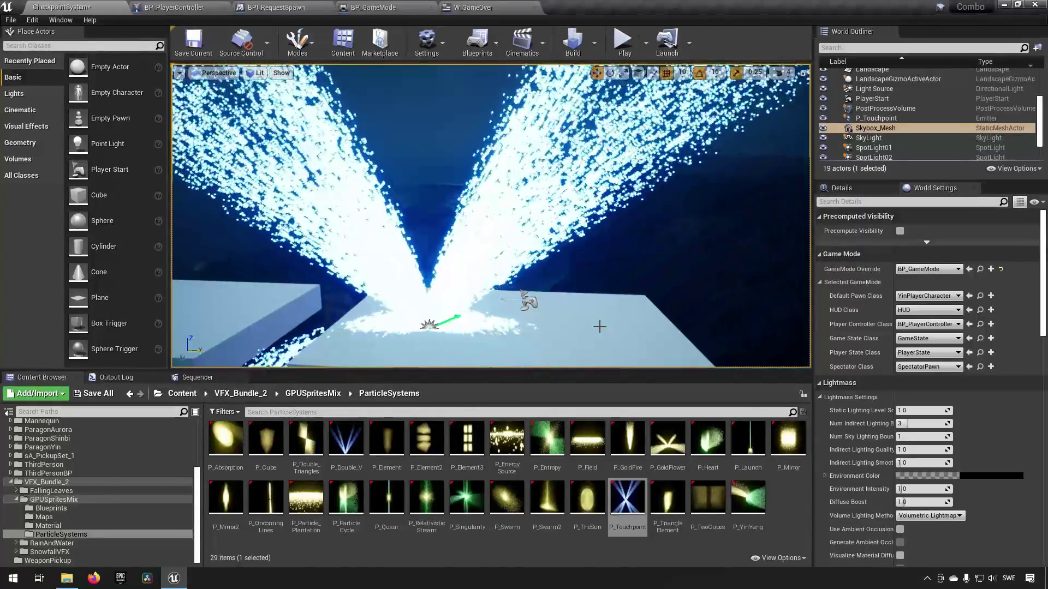
# Step: Convert P_Touchpoint to a Niagara system and place the converted system on the platform beside the original effect
pyautogui.rightClick(628, 498)
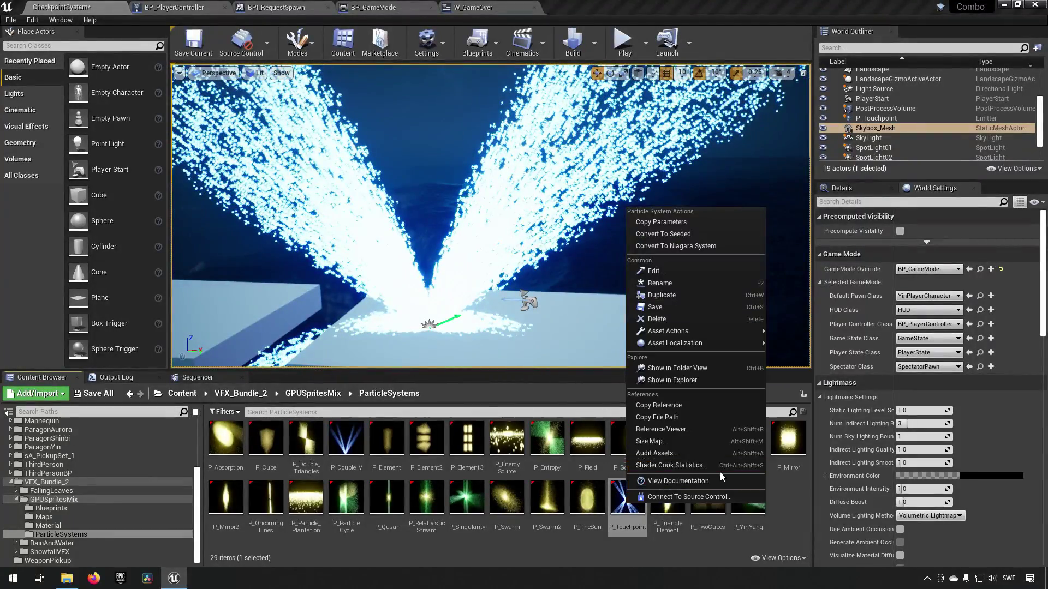
pyautogui.click(667, 246)
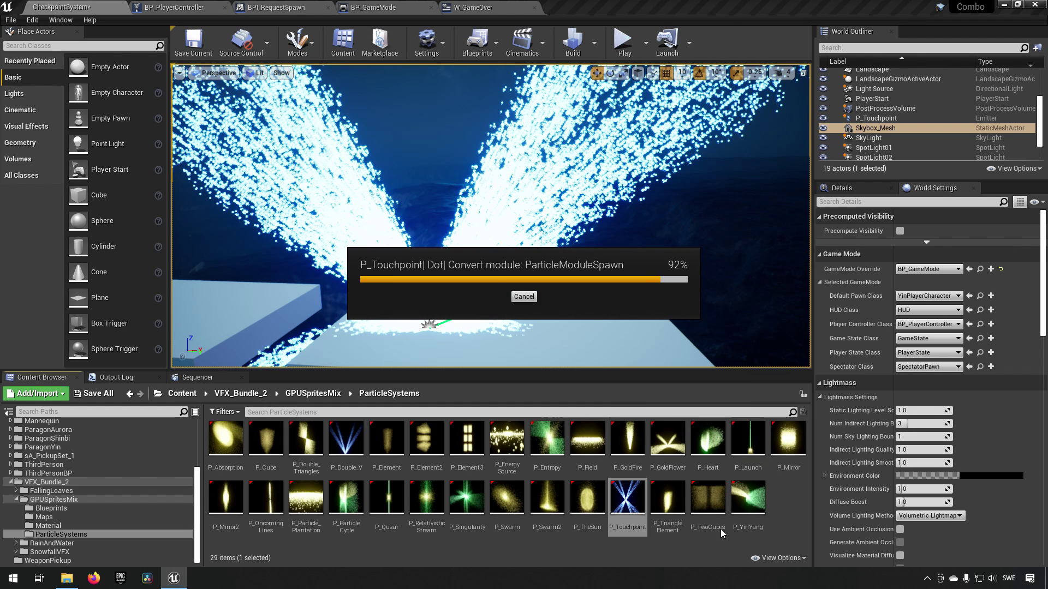
pyautogui.click(787, 500)
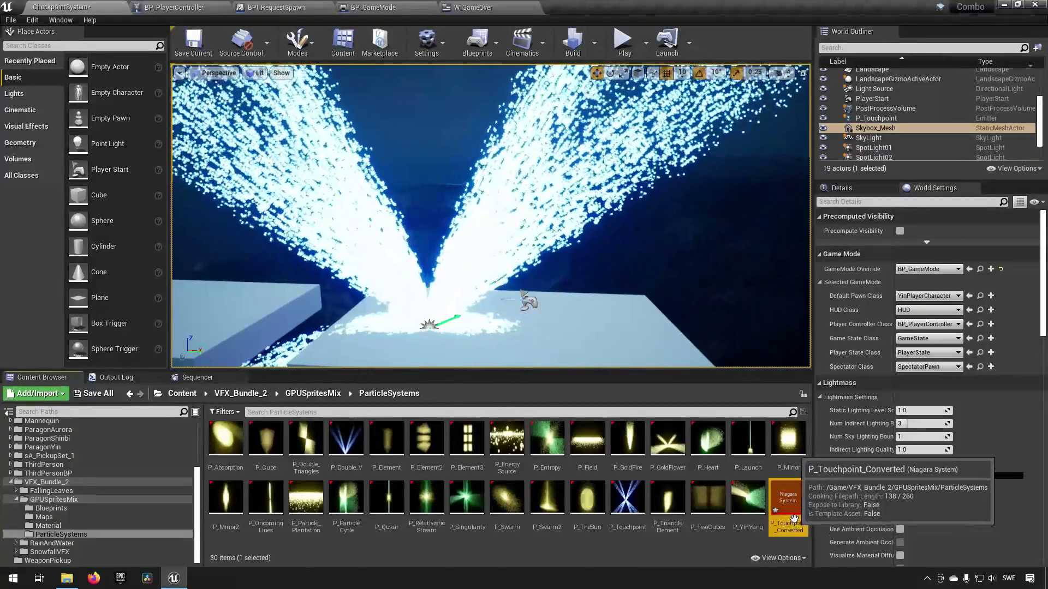
pyautogui.moveTo(794, 501); pyautogui.dragTo(624, 323)
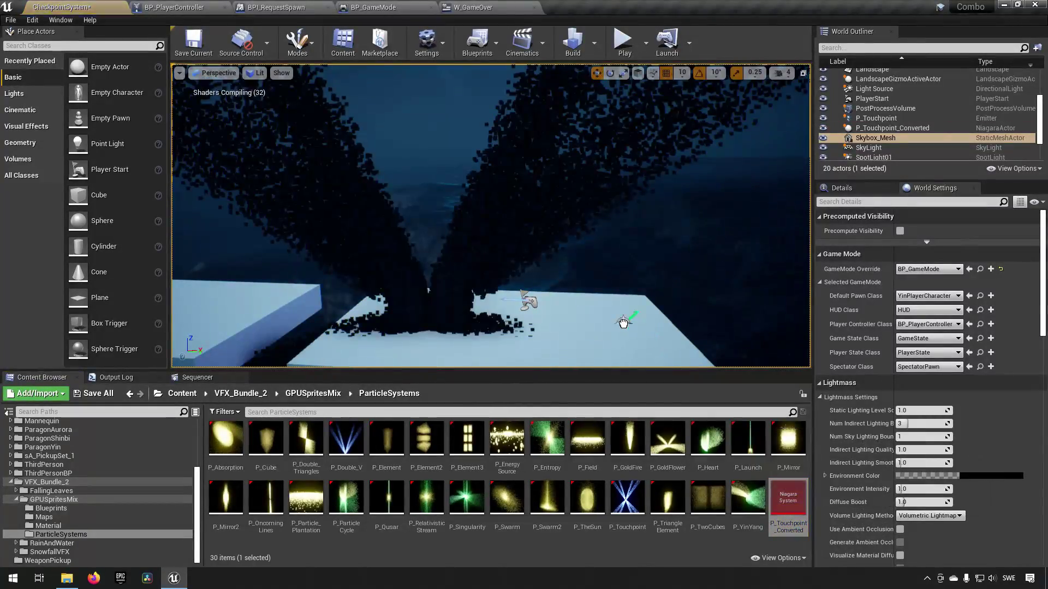
pyautogui.moveTo(707, 347); pyautogui.dragTo(648, 404, button='right')
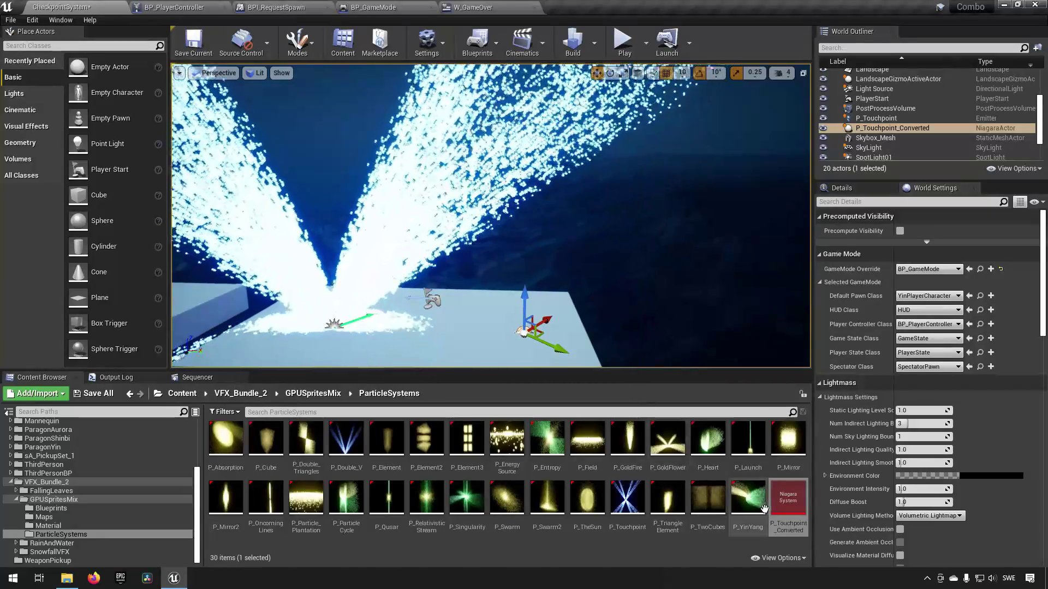
# Step: Open the P_Touchpoint_Converted Niagara system, save it, and return to the level
pyautogui.doubleClick(775, 502)
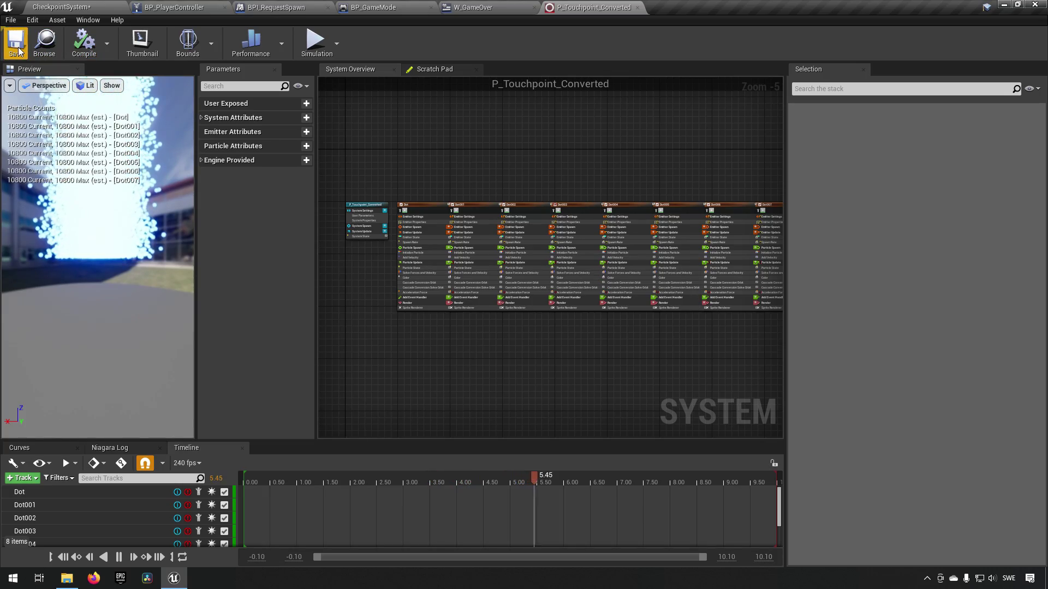
pyautogui.click(61, 7)
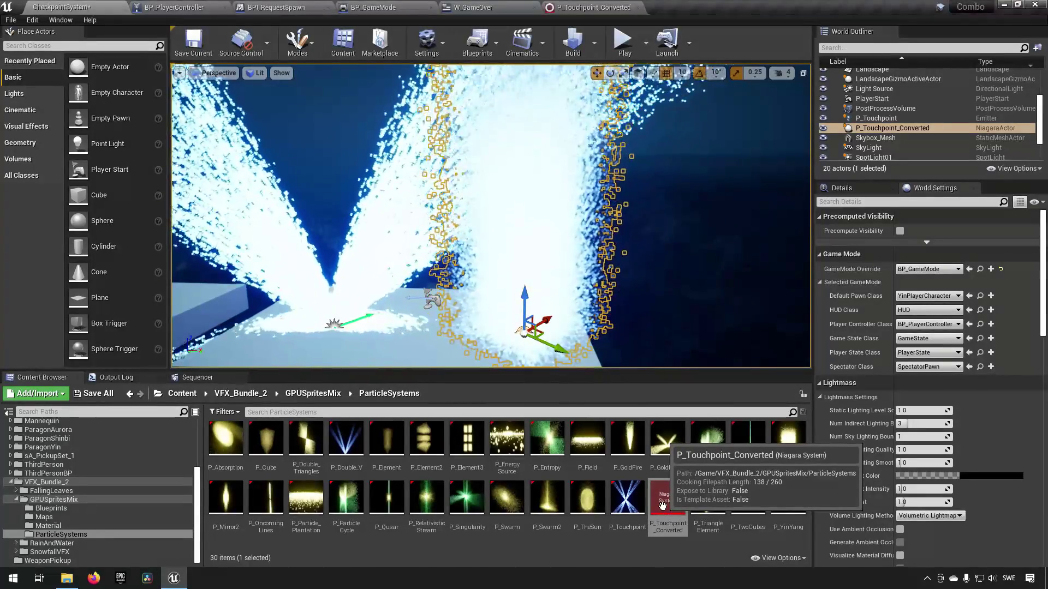
# Step: Reopen P_Touchpoint_Converted, widen the system overview, and move the system node and the Dot emitter node apart from the other emitters
pyautogui.doubleClick(662, 505)
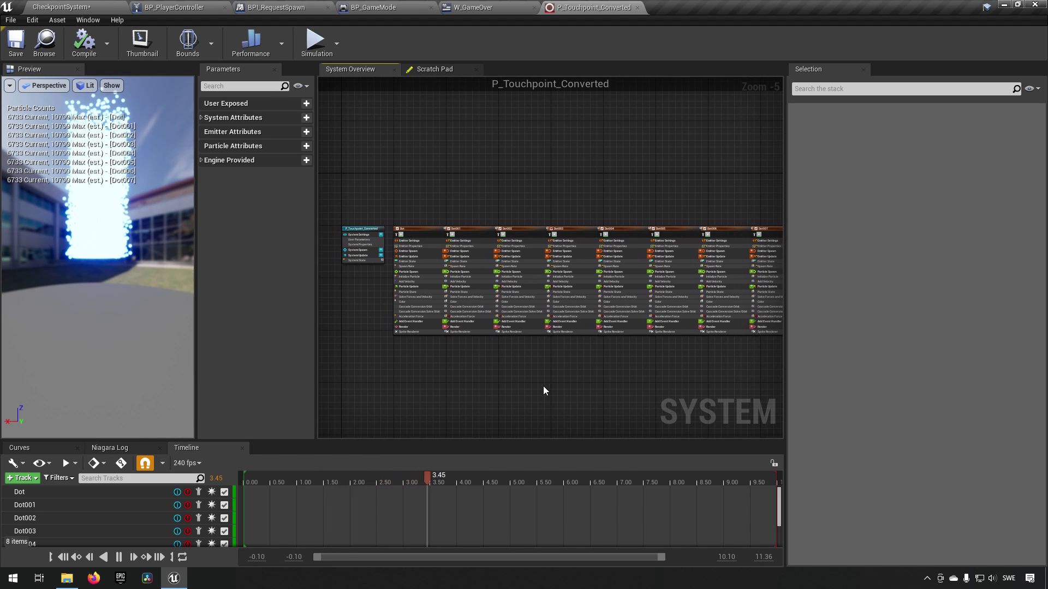
pyautogui.moveTo(785, 382); pyautogui.dragTo(864, 380)
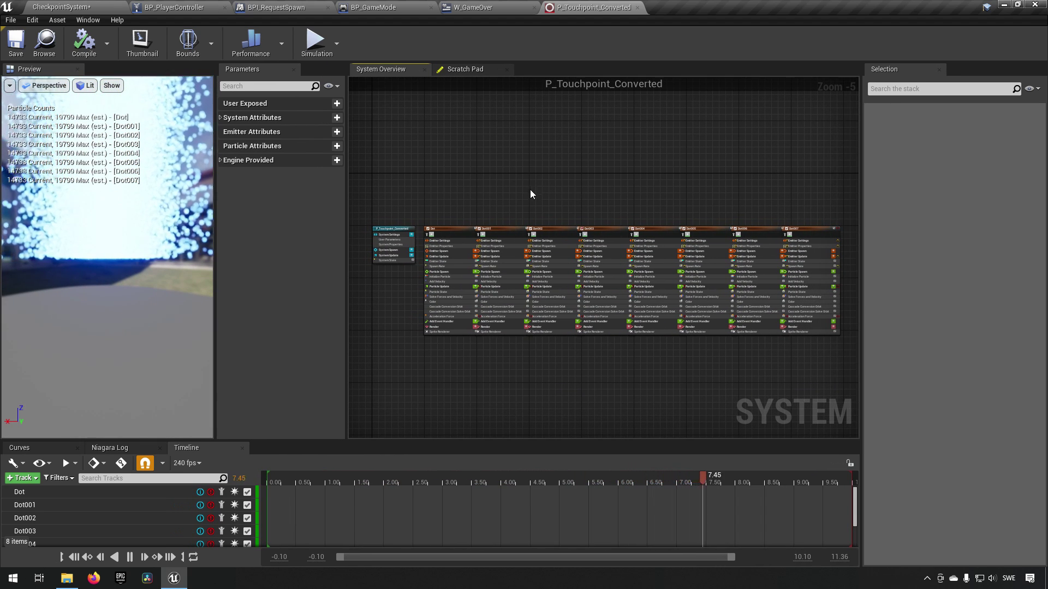
pyautogui.click(442, 322)
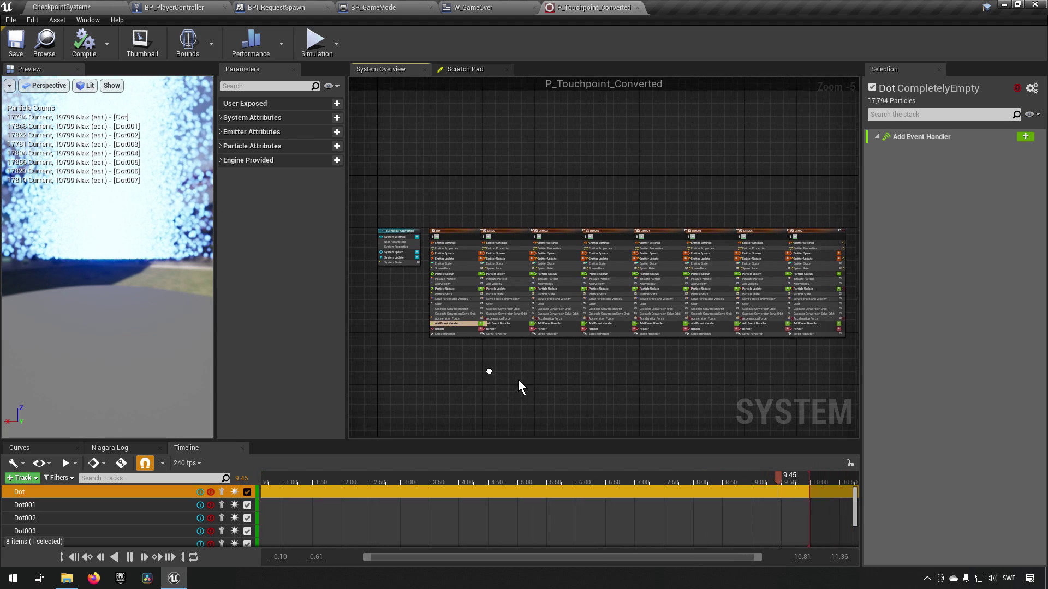
pyautogui.moveTo(488, 241); pyautogui.dragTo(443, 242)
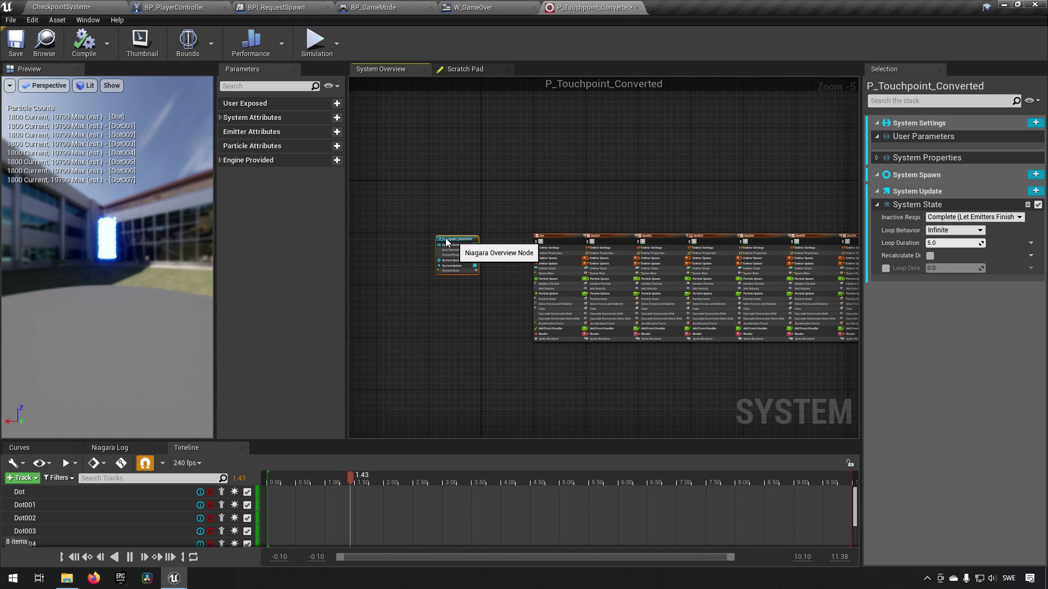
pyautogui.scroll(4, 502, 300)
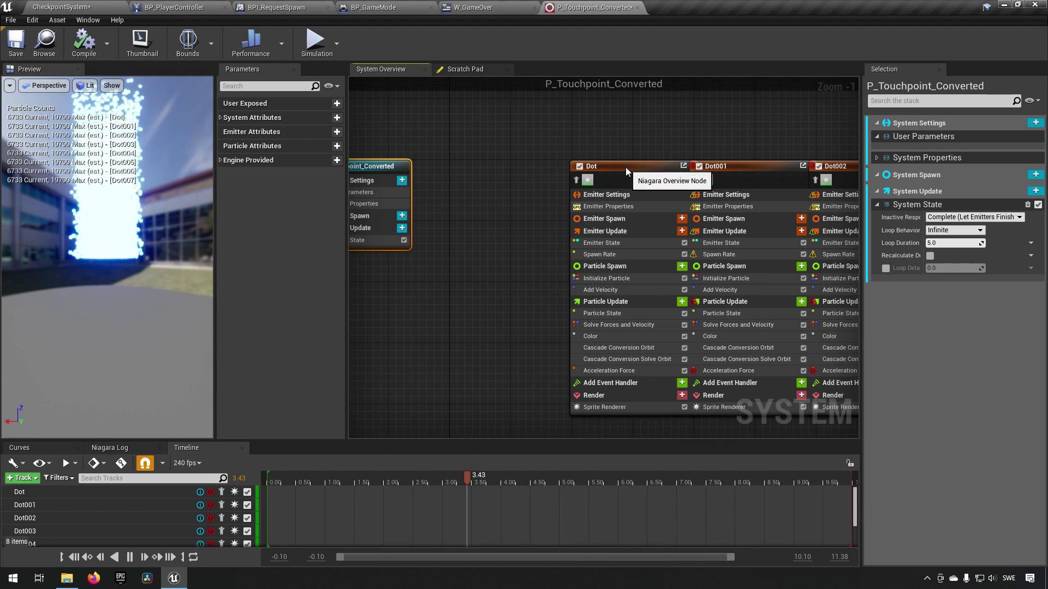
pyautogui.moveTo(625, 167); pyautogui.dragTo(515, 168)
pyautogui.moveTo(614, 248); pyautogui.dragTo(610, 273, button='right')
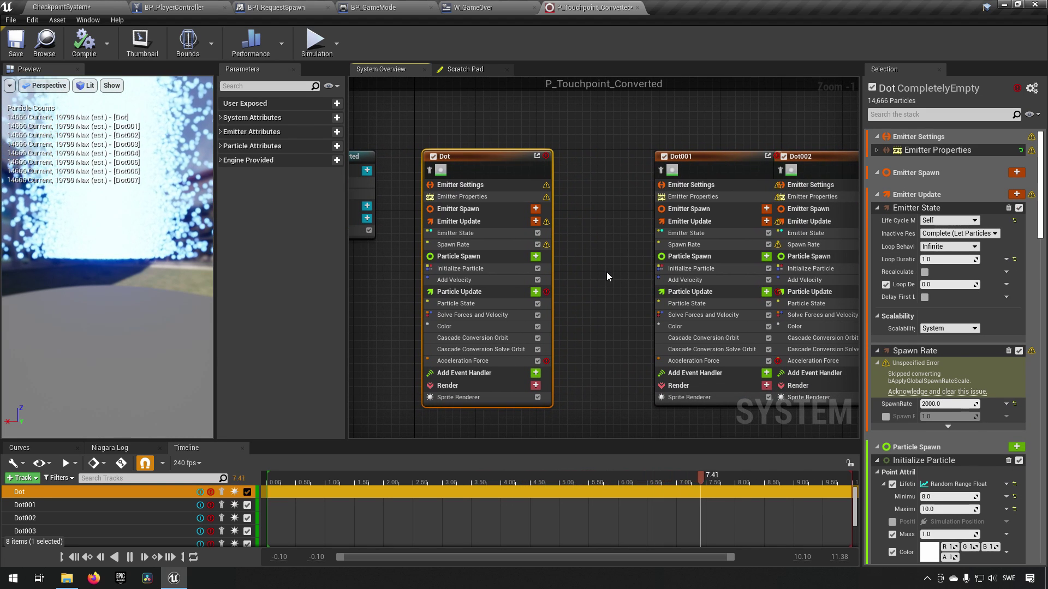
# Step: Examine the error and warnings of the Dot emitter, cycling through its flagged modules
pyautogui.moveTo(549, 156)
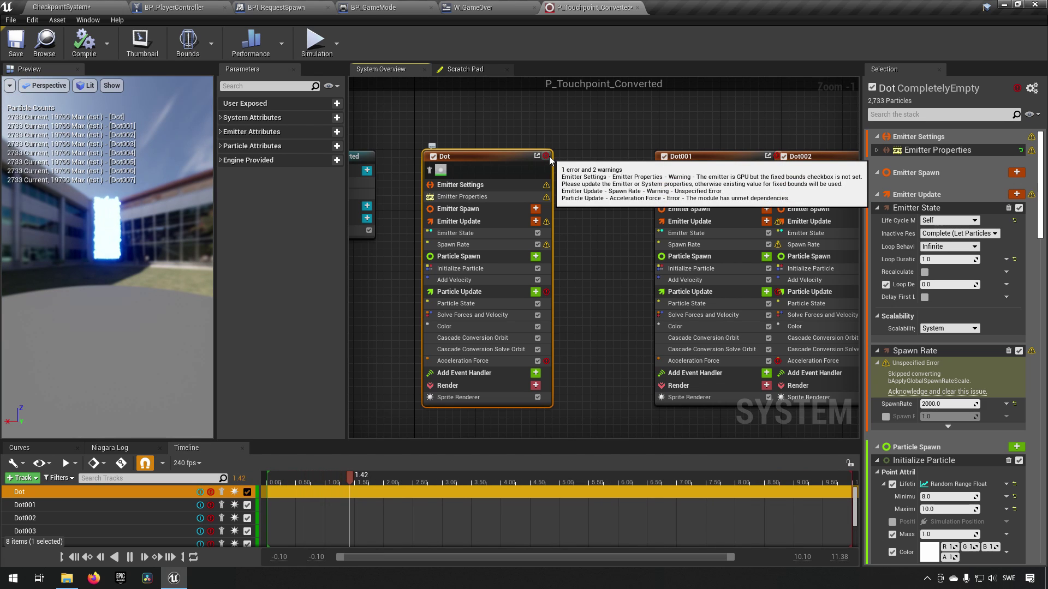
pyautogui.moveTo(549, 185)
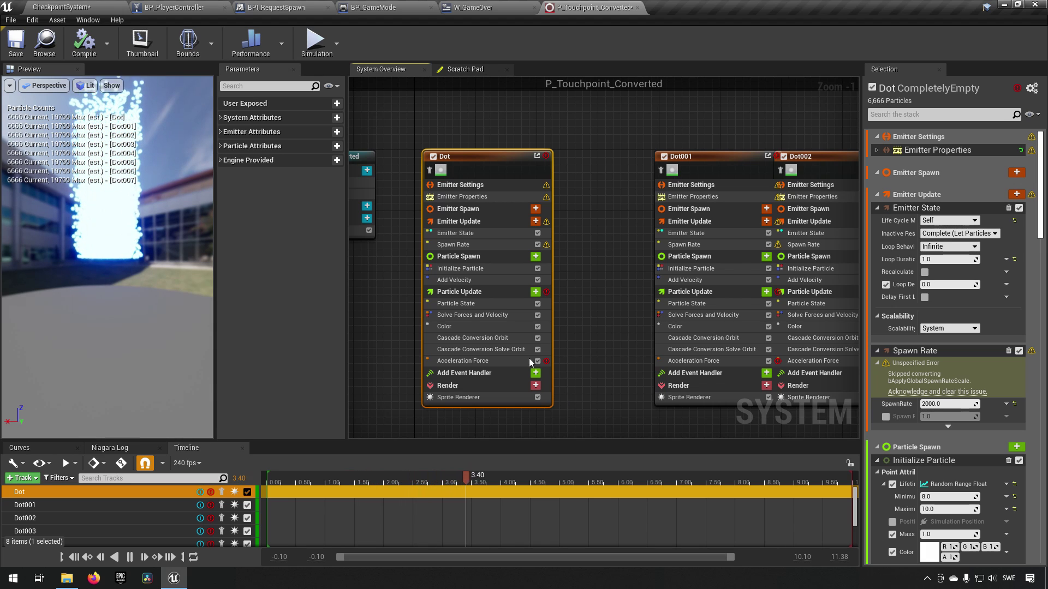
pyautogui.doubleClick(473, 155)
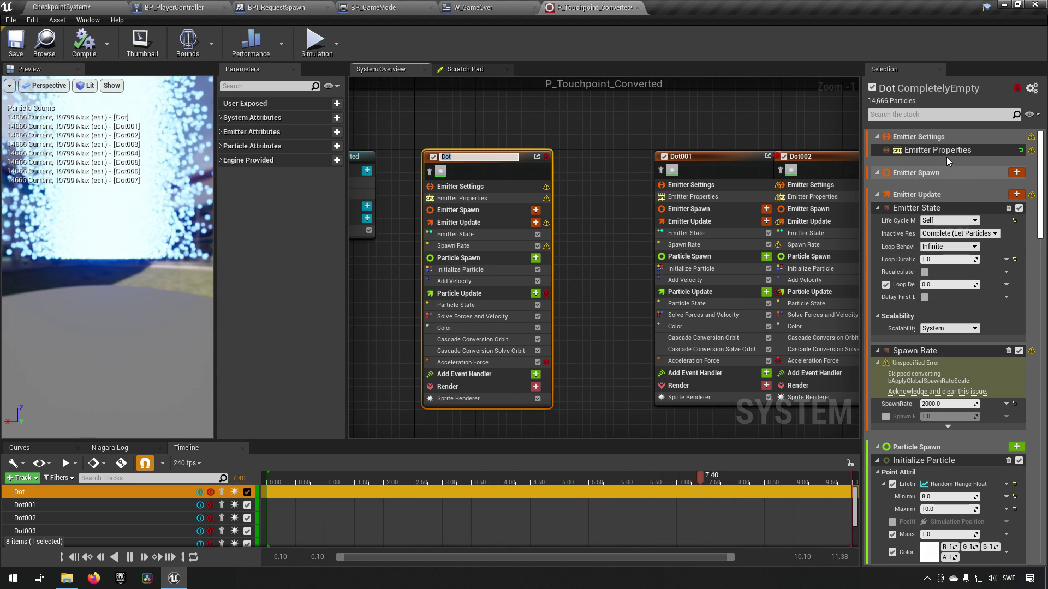
pyautogui.moveTo(1017, 90)
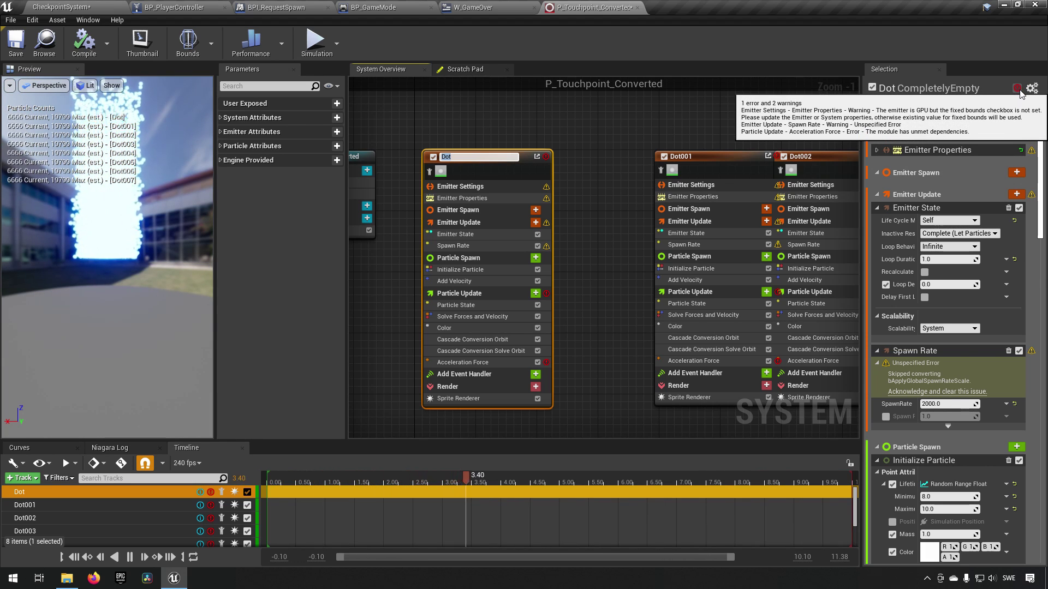
pyautogui.press('Return')
pyautogui.scroll(-2, 1020, 94)
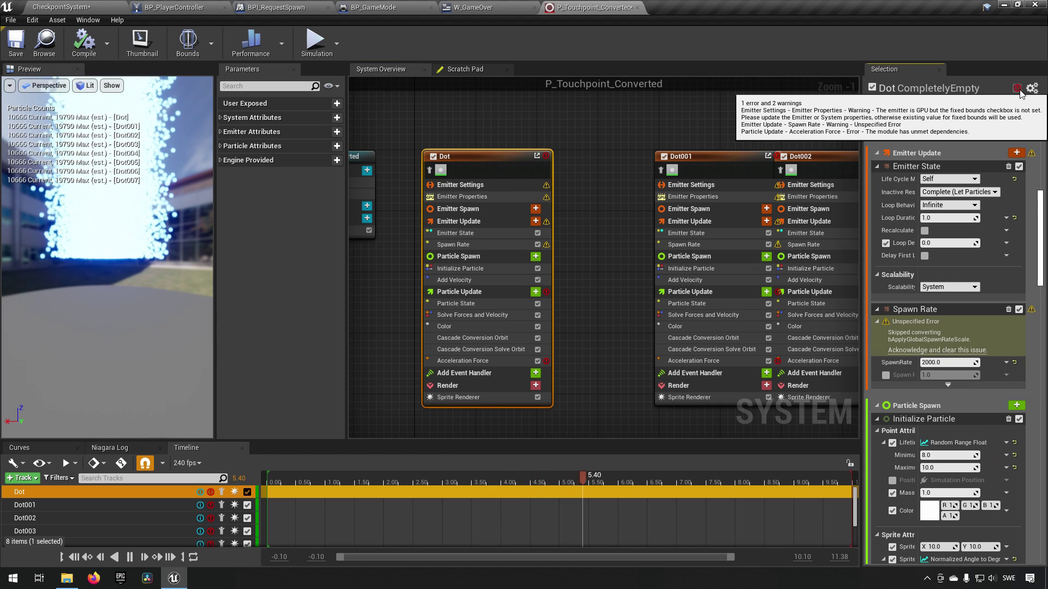
pyautogui.click(1018, 90)
pyautogui.click(1019, 90)
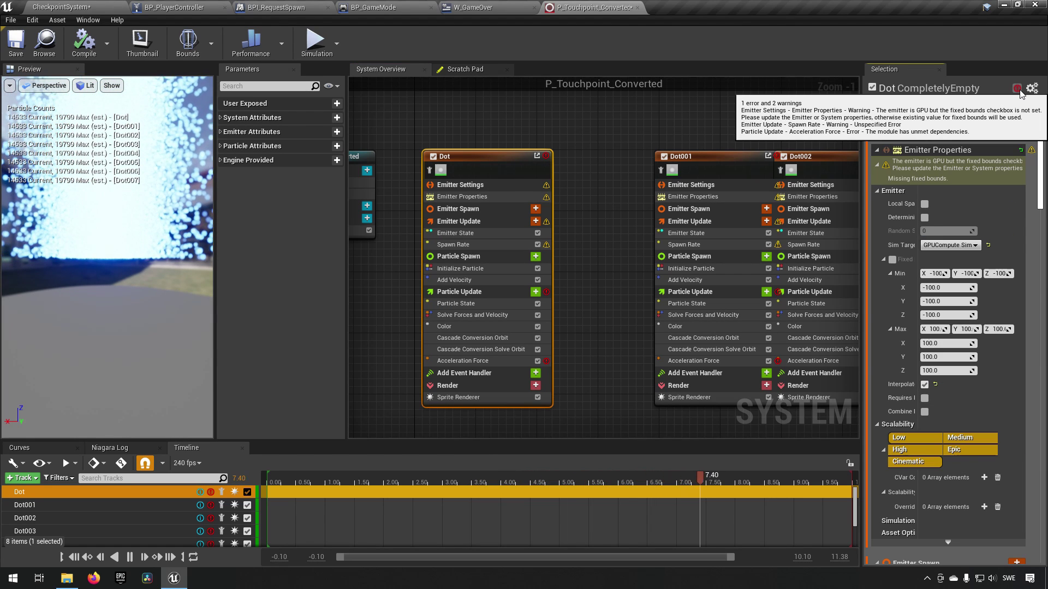
pyautogui.click(1018, 90)
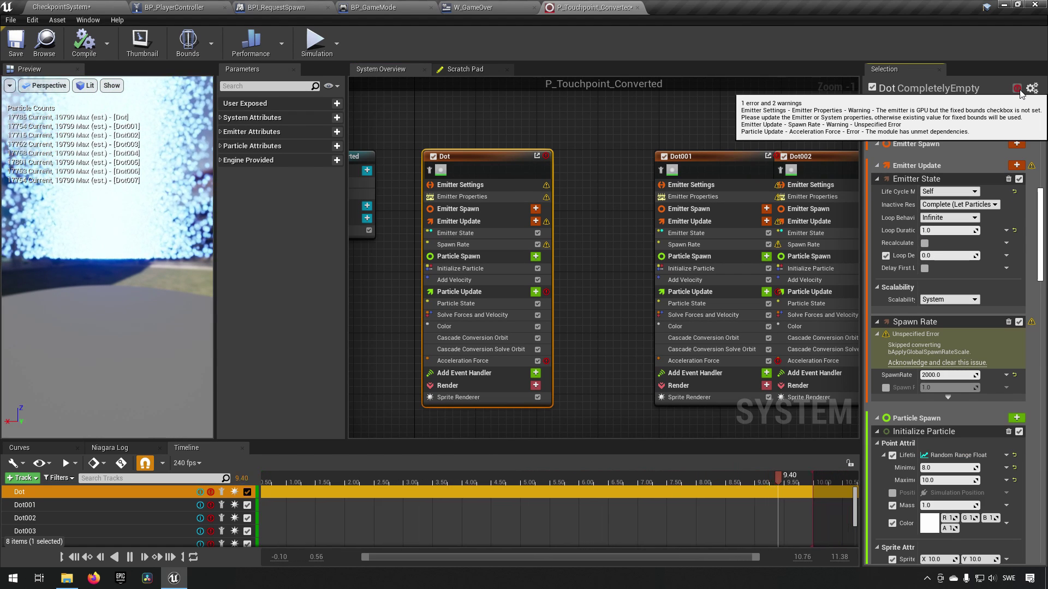
# Step: Go to the Dot emitter's flagged Emitter Properties, widen the property area, and enable Fixed Bounds
pyautogui.click(1018, 90)
pyautogui.click(1019, 89)
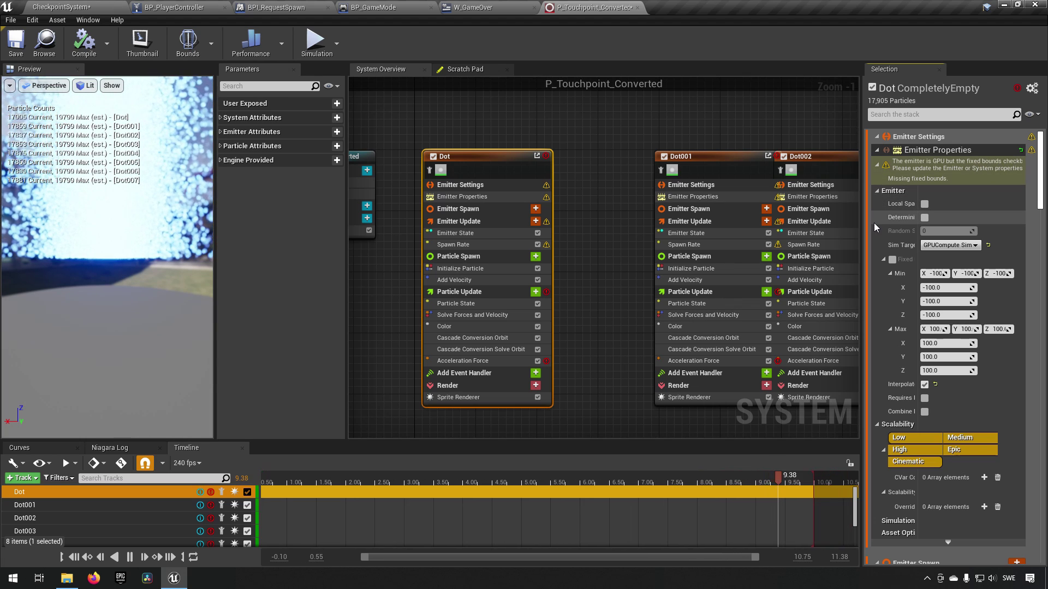
pyautogui.moveTo(859, 226); pyautogui.dragTo(702, 234)
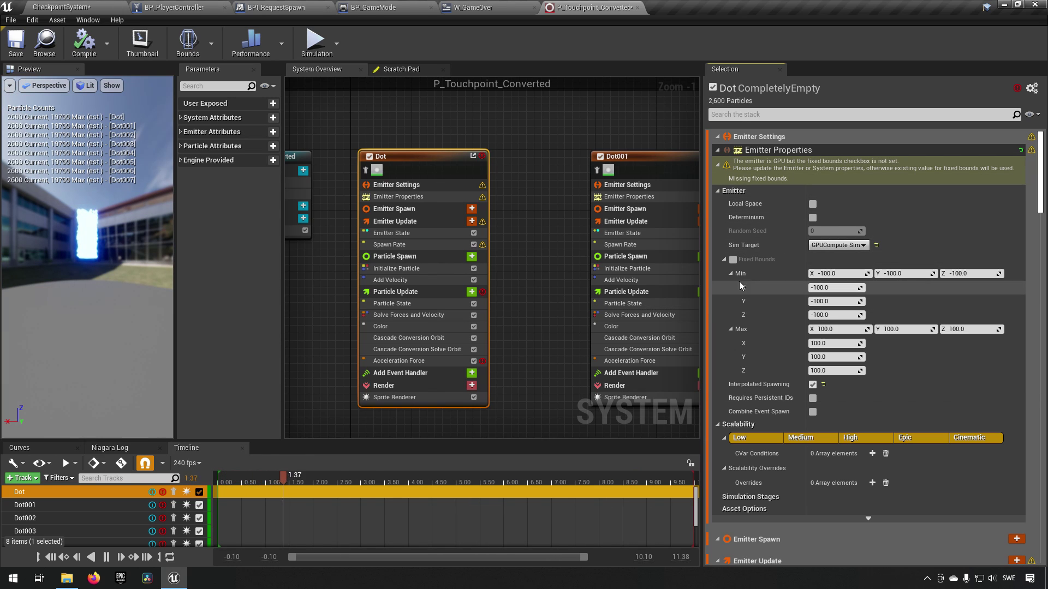
pyautogui.click(734, 260)
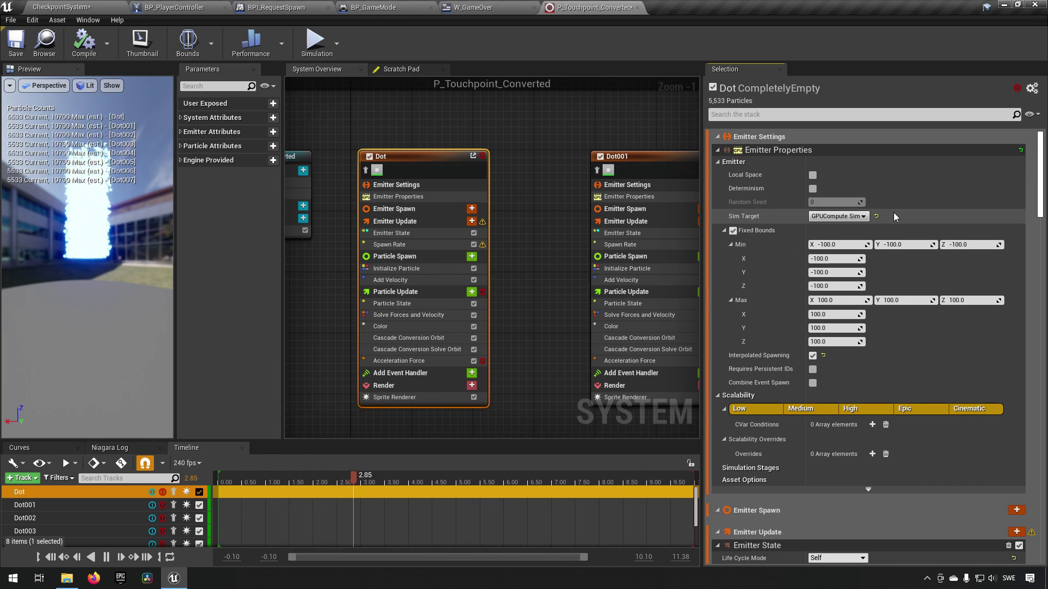
# Step: Fix the Dot emitter's Acceleration Force dependency by moving it before Solve Forces and Velocity, and acknowledge and clear its Spawn Rate warning
pyautogui.click(1017, 88)
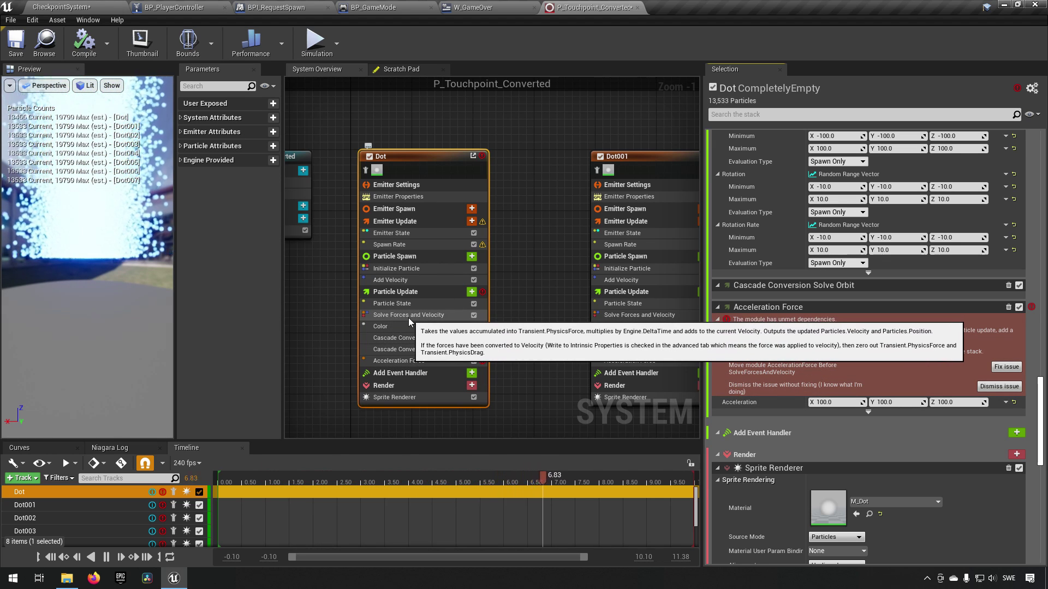
pyautogui.click(1006, 366)
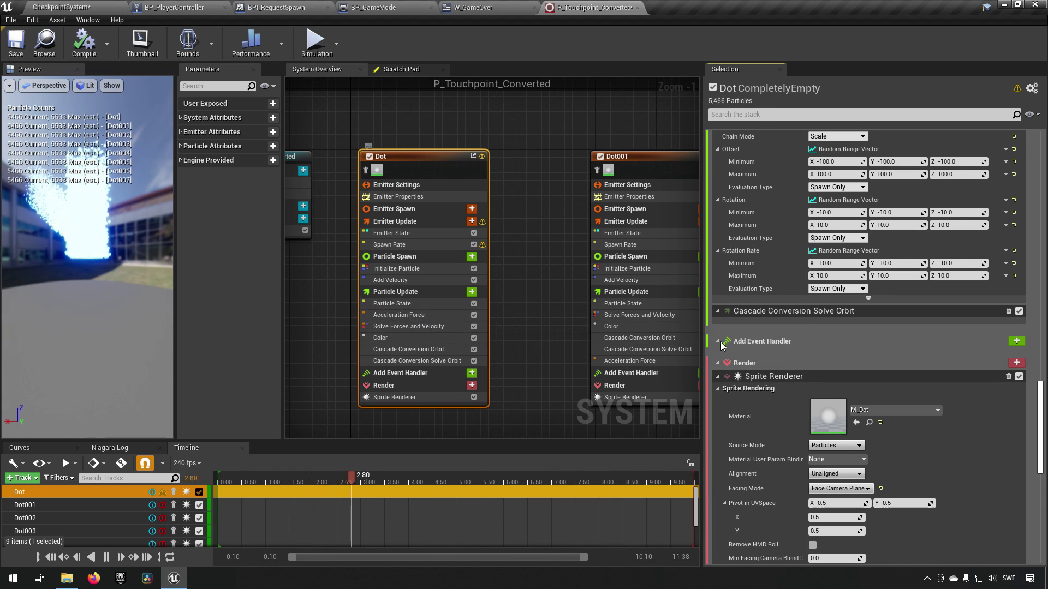
pyautogui.click(1018, 92)
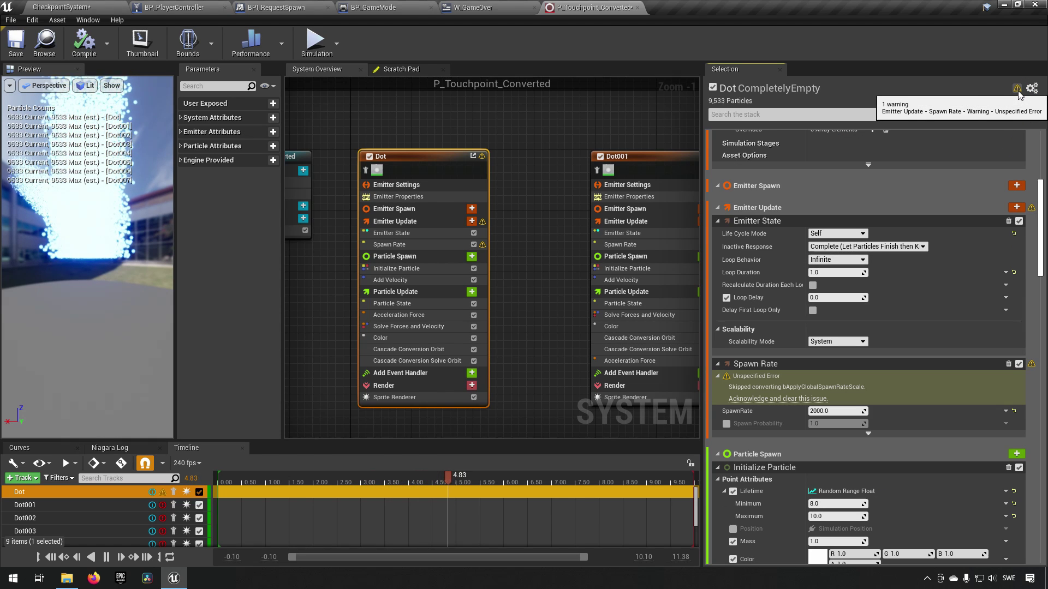
pyautogui.click(790, 399)
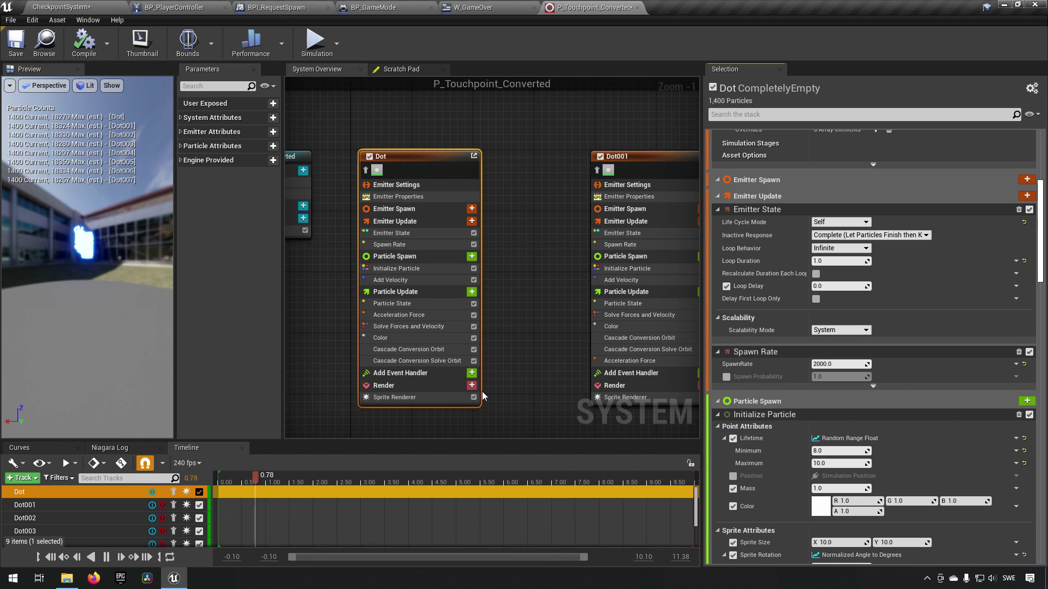
# Step: Save the P_Touchpoint_Converted system and check the effect in the CheckpointSystem level
pyautogui.moveTo(551, 415); pyautogui.dragTo(481, 393, button='right')
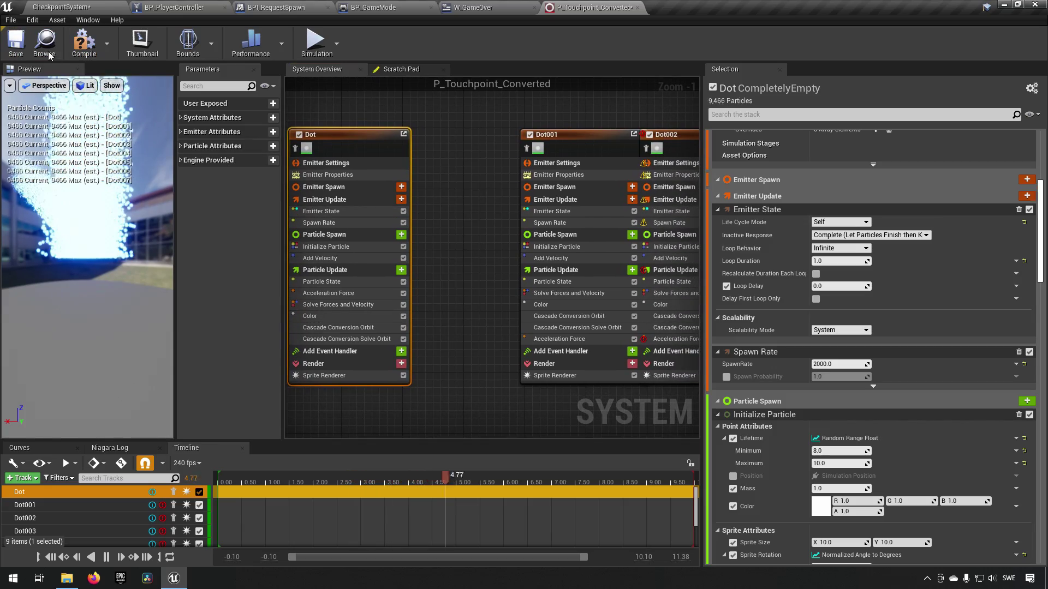
pyautogui.click(15, 42)
pyautogui.click(92, 7)
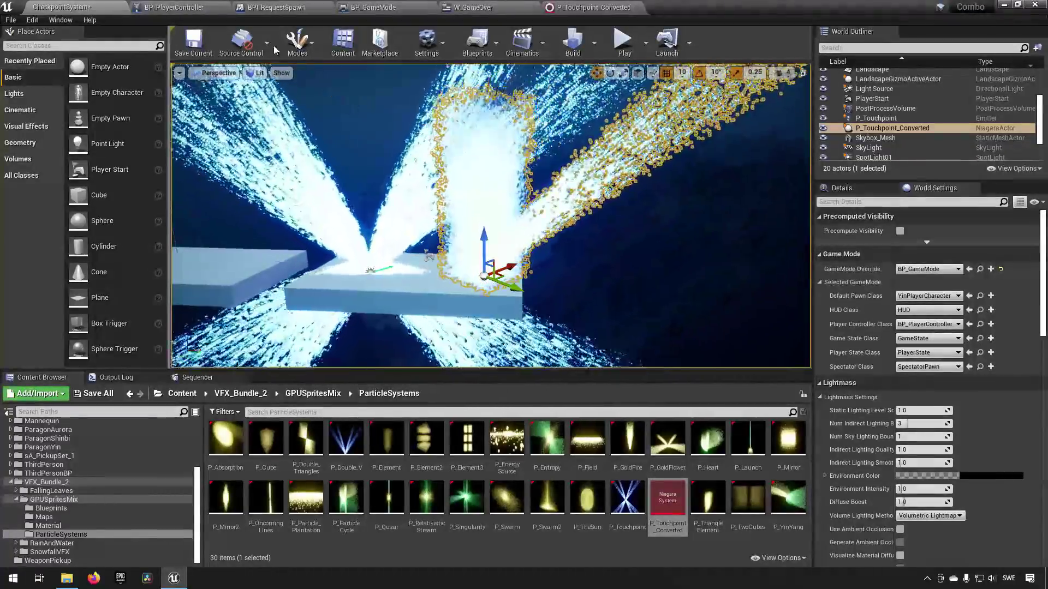
# Step: Return to the P_Touchpoint_Converted system, select the Dot001 emitter, and go back up its stack to its flagged settings
pyautogui.click(592, 8)
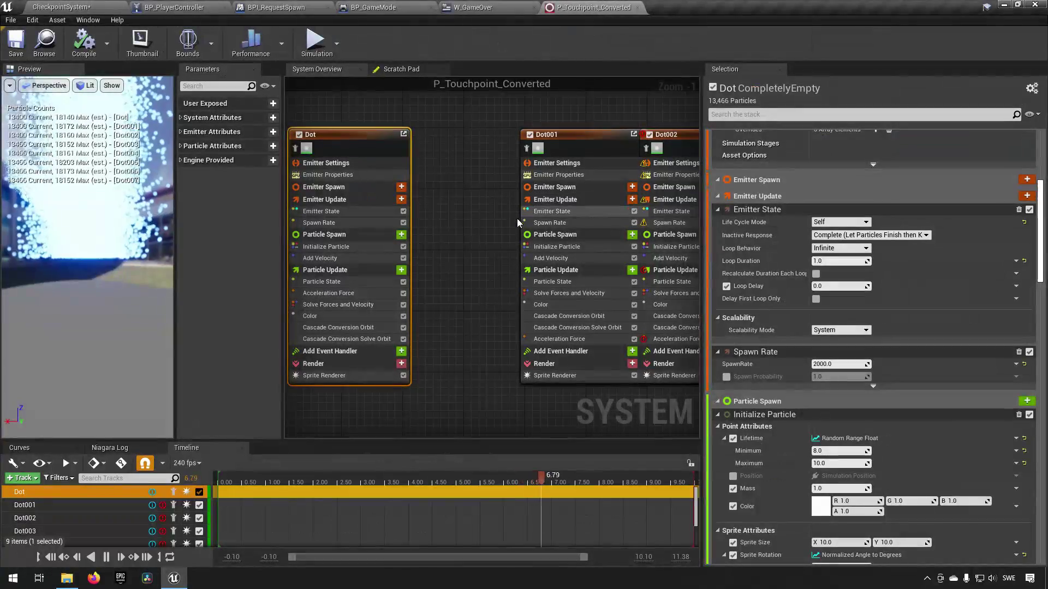
pyautogui.moveTo(516, 220); pyautogui.dragTo(398, 215, button='right')
pyautogui.scroll(-3, 371, 218)
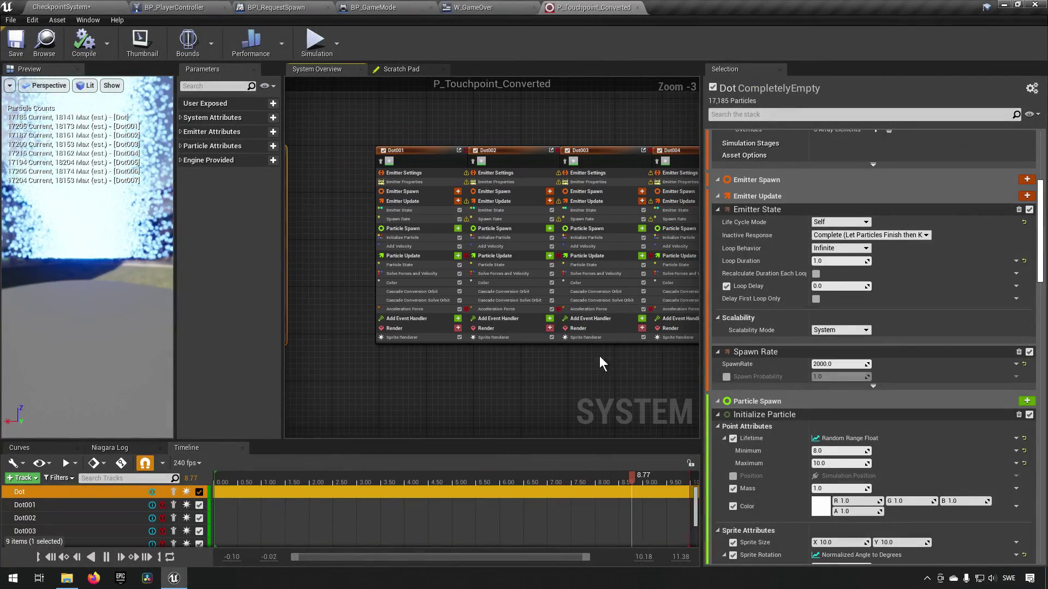
pyautogui.moveTo(583, 354); pyautogui.dragTo(614, 386, button='right')
pyautogui.moveTo(287, 186); pyautogui.dragTo(443, 162, button='right')
pyautogui.click(431, 151)
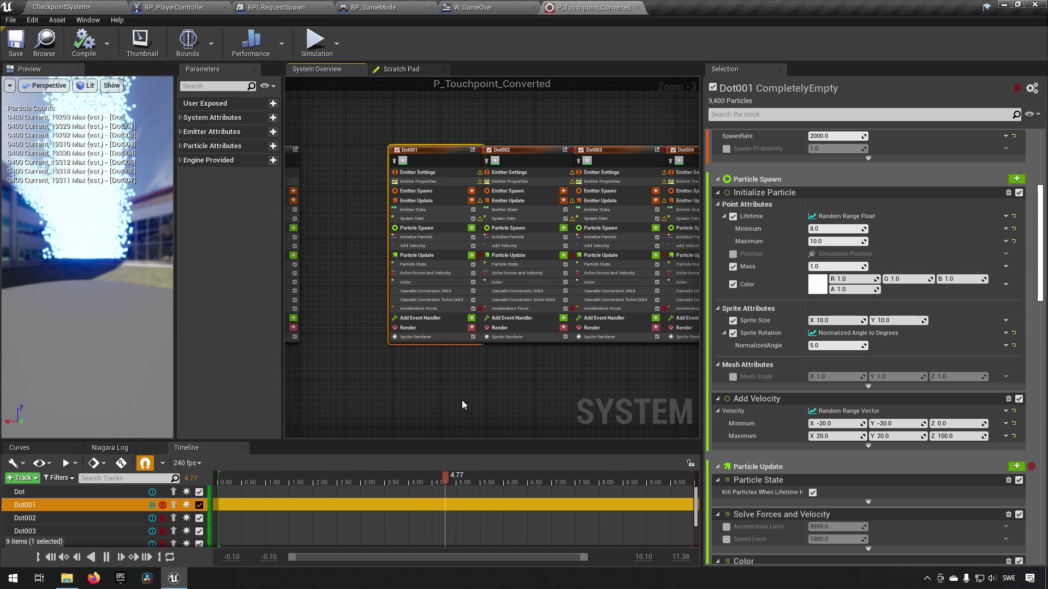
pyautogui.moveTo(461, 399); pyautogui.dragTo(437, 371, button='right')
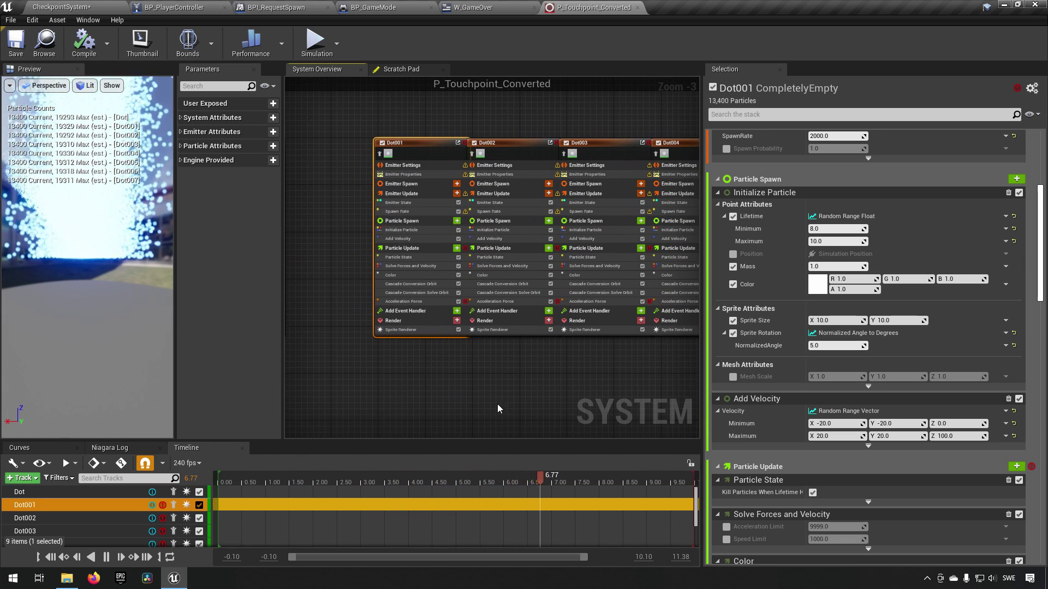
pyautogui.doubleClick(432, 142)
pyautogui.scroll(-3, 914, 353)
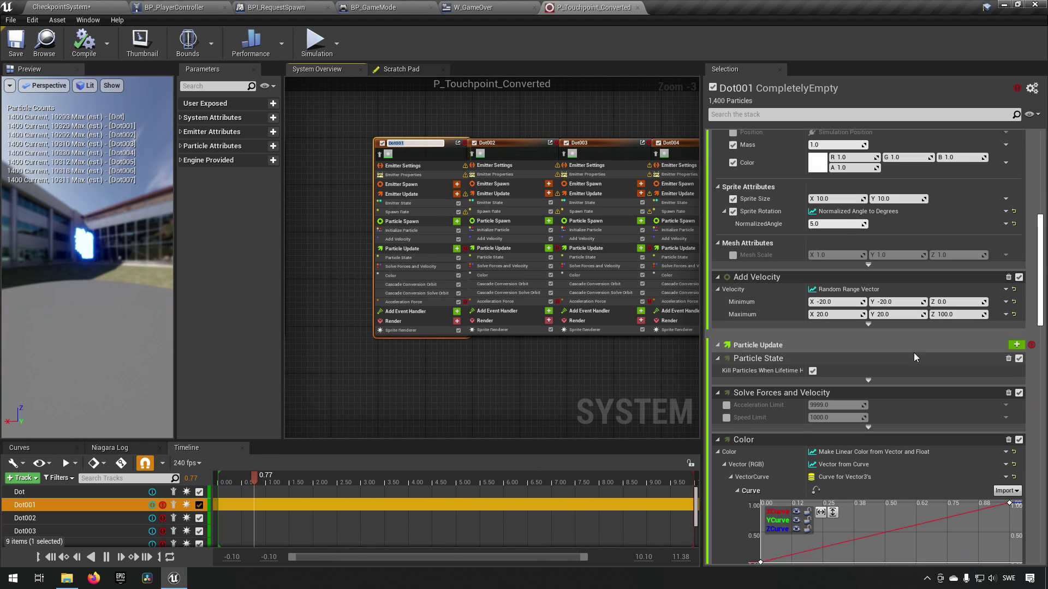
pyautogui.scroll(6, 914, 355)
pyautogui.scroll(2, 917, 384)
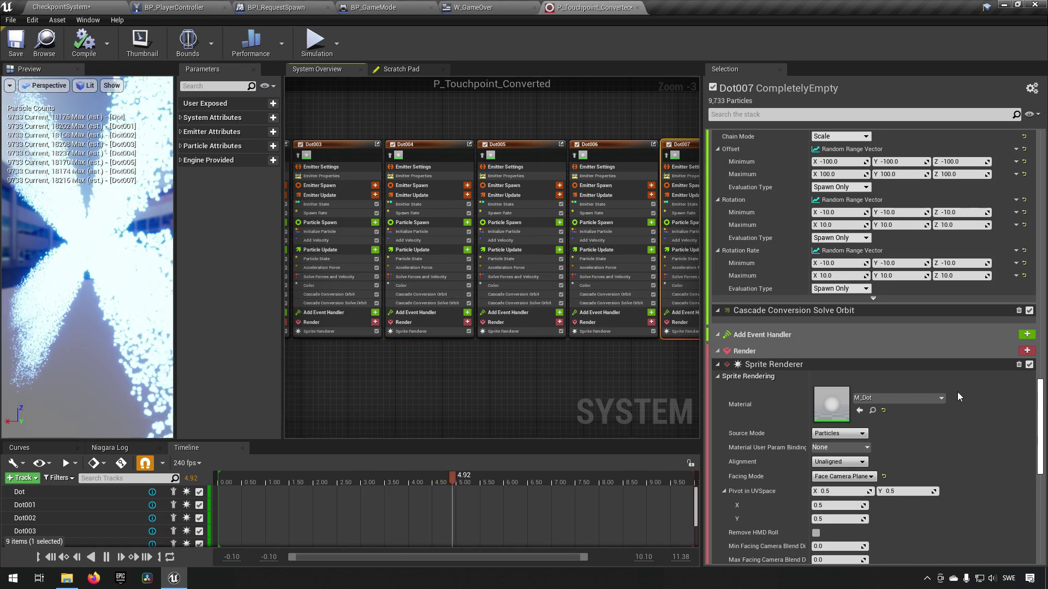
# Step: Review the emitters in the overview, save P_Touchpoint_Converted, and focus on its actor in the level to compare it with the original effect
pyautogui.scroll(-2, 600, 367)
pyautogui.moveTo(606, 382); pyautogui.dragTo(610, 338, button='right')
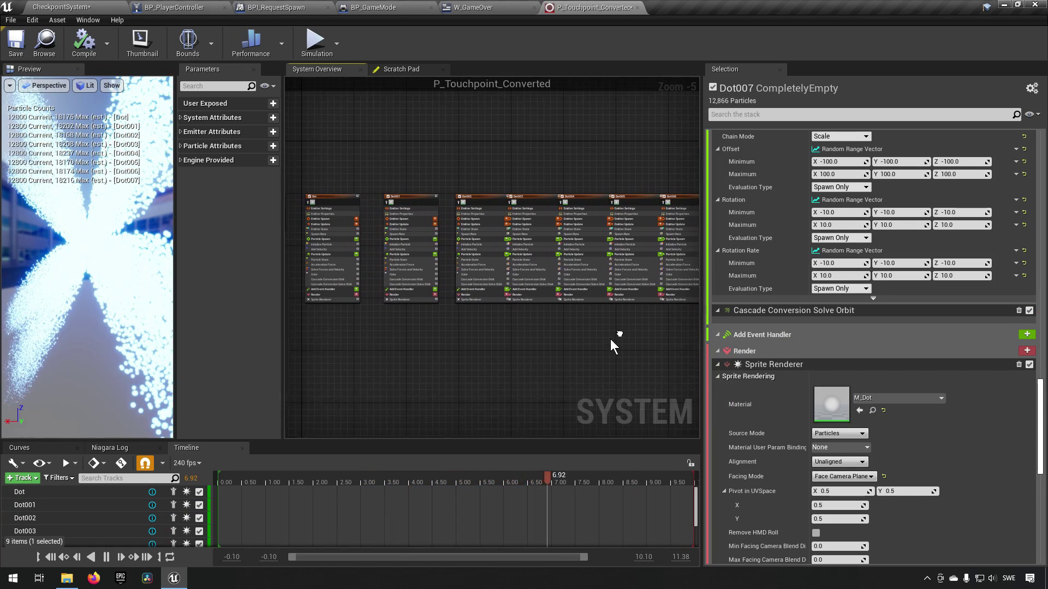
pyautogui.scroll(1, 479, 349)
pyautogui.moveTo(480, 349); pyautogui.dragTo(543, 370, button='right')
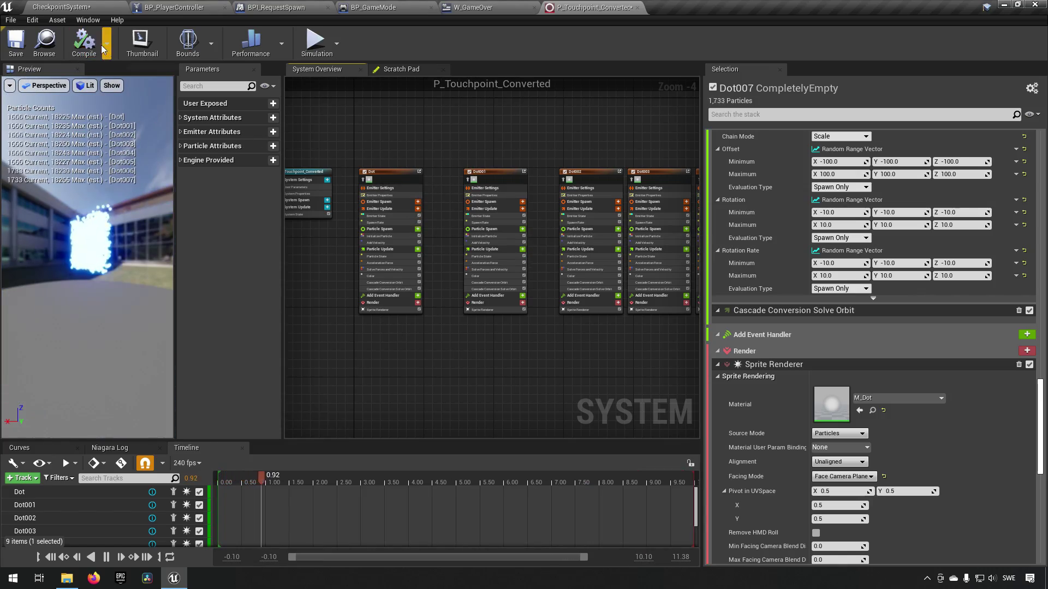
pyautogui.click(16, 41)
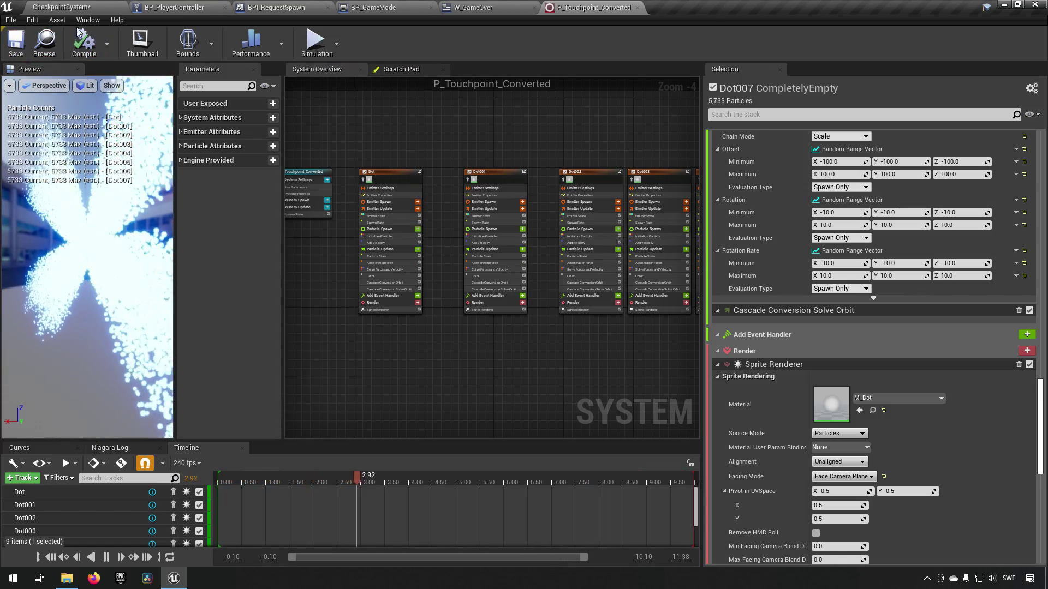
pyautogui.click(61, 7)
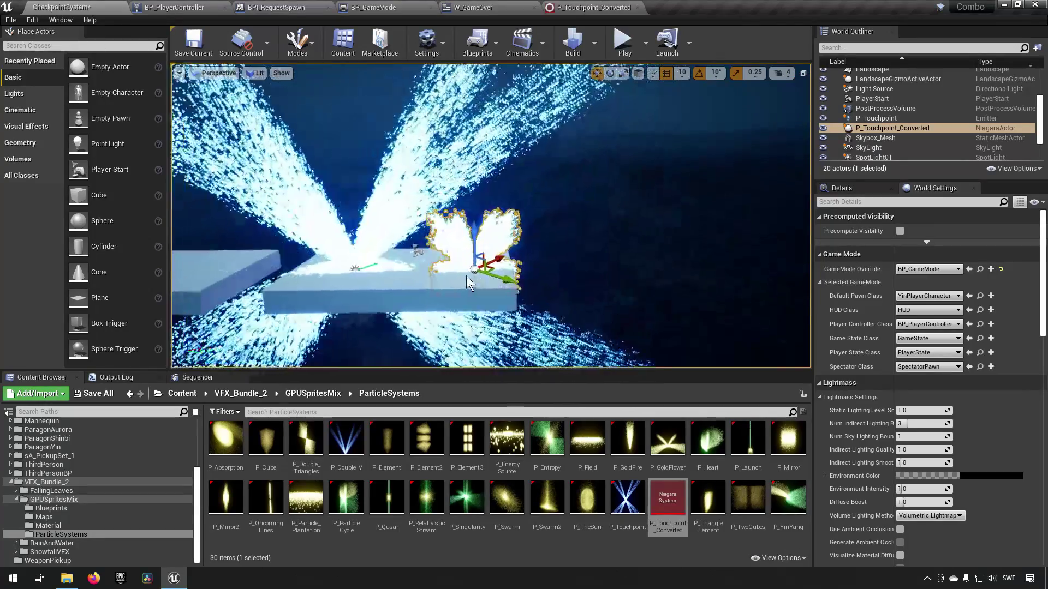
pyautogui.press('f')
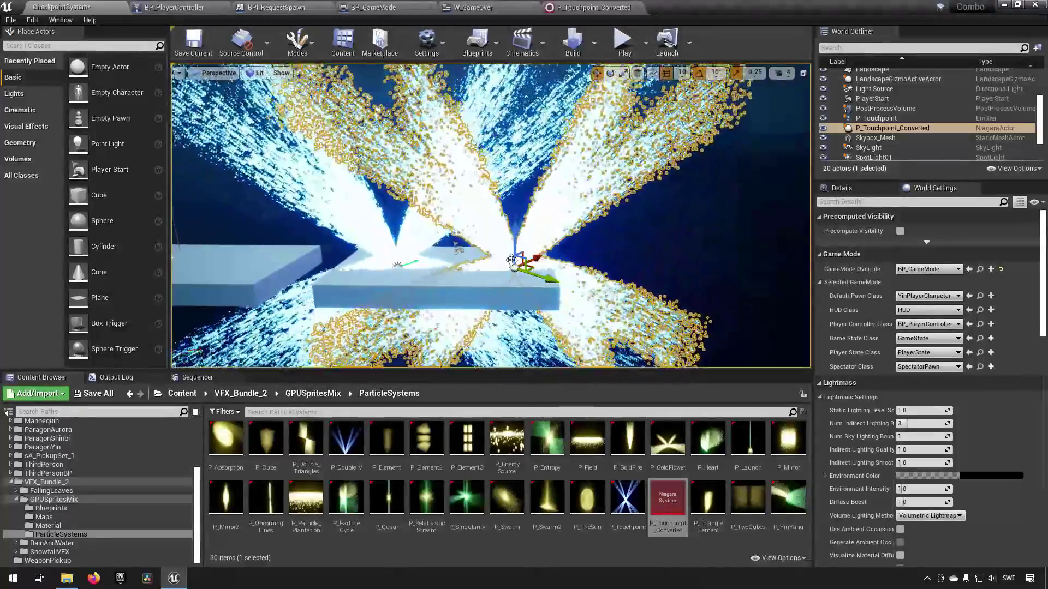